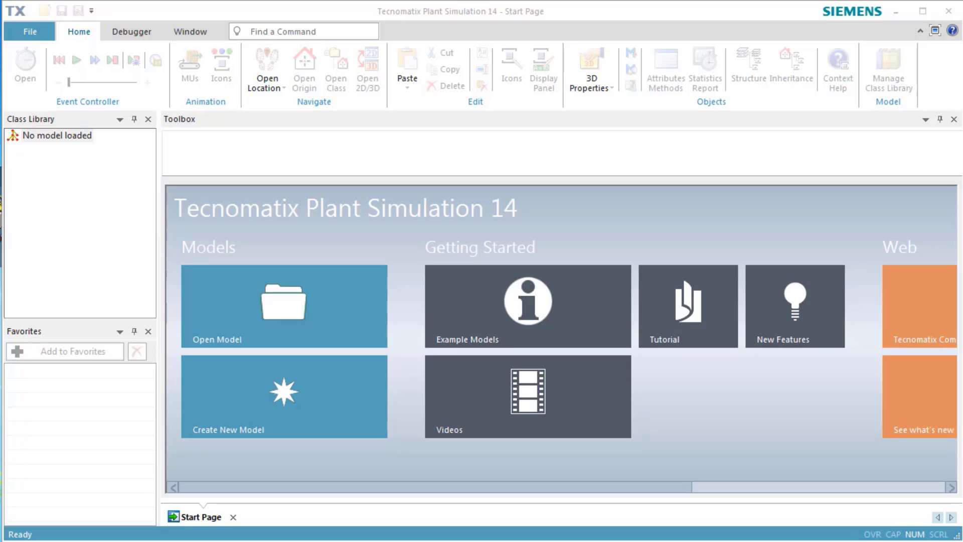
- Start a new model and choose 3D as its type
{"action": "left_click", "coordinate": [358, 413]}
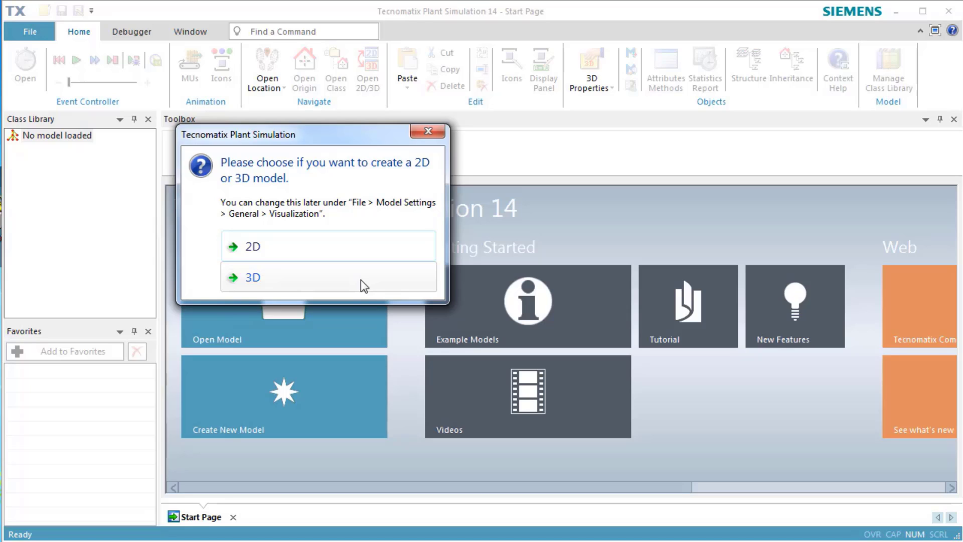
{"action": "left_click", "coordinate": [360, 279]}
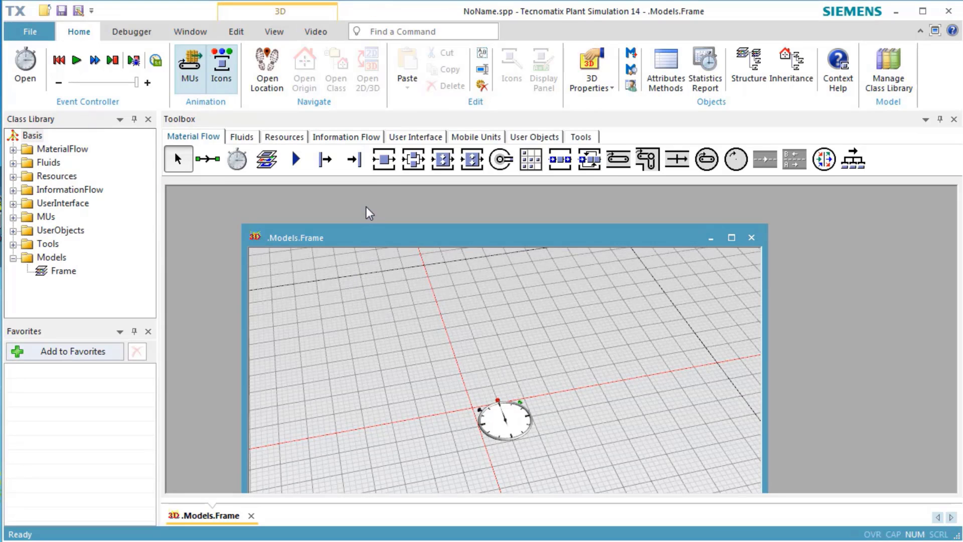
- Turn on Planning View, maximize the Frame window and pan the plan so the clock sits upper left
{"action": "left_click", "coordinate": [280, 38]}
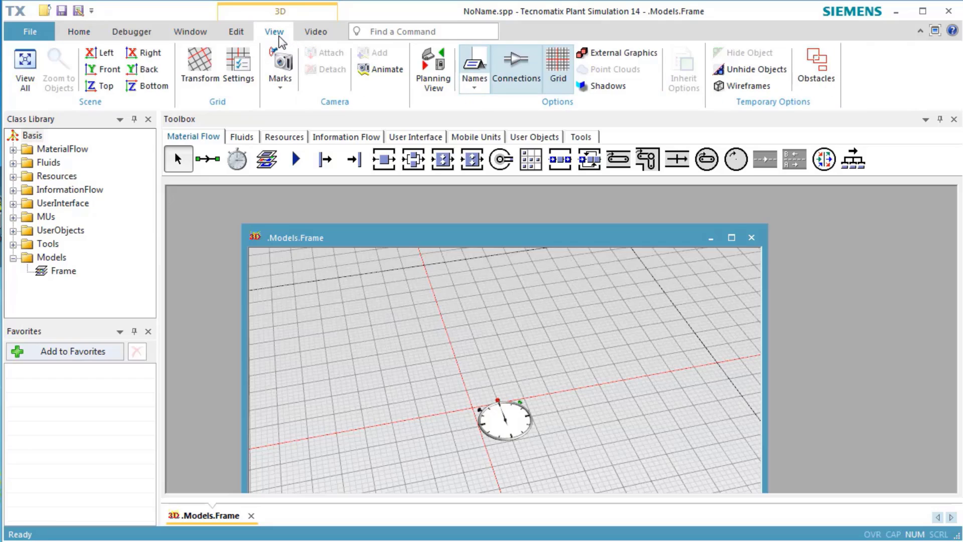
{"action": "left_click", "coordinate": [429, 83]}
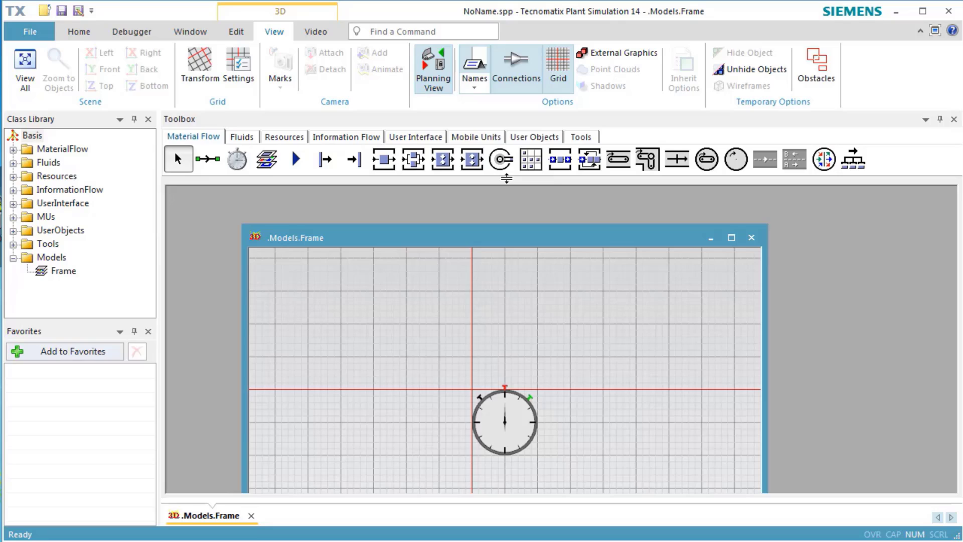
{"action": "left_click", "coordinate": [729, 237]}
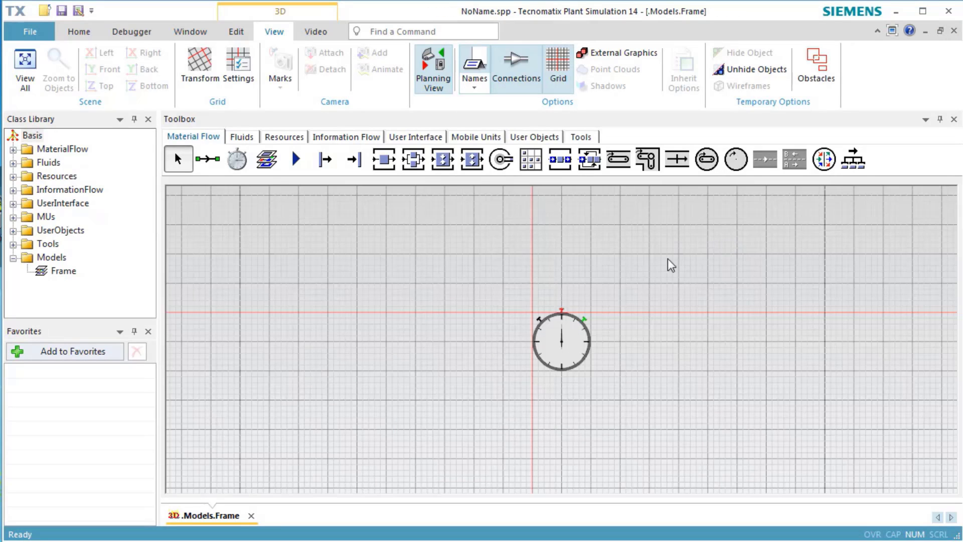
{"action": "mouse_move", "coordinate": [639, 332]}
{"action": "left_mouse_down"}
{"action": "mouse_move", "coordinate": [339, 259]}
{"action": "mouse_move", "coordinate": [303, 236]}
{"action": "left_mouse_up"}
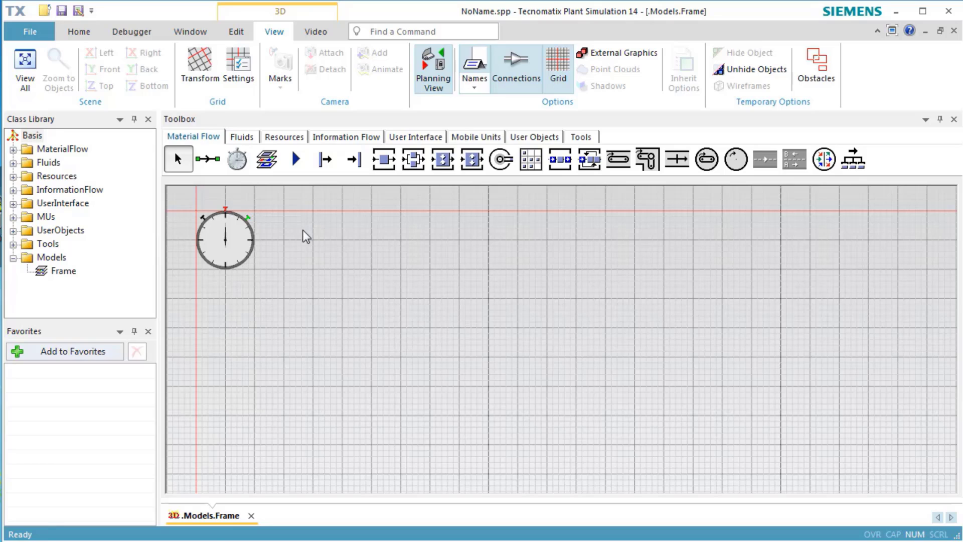
- Place a Source, three SingleProc stations and a Drain left to right in one row
{"action": "left_click", "coordinate": [320, 166]}
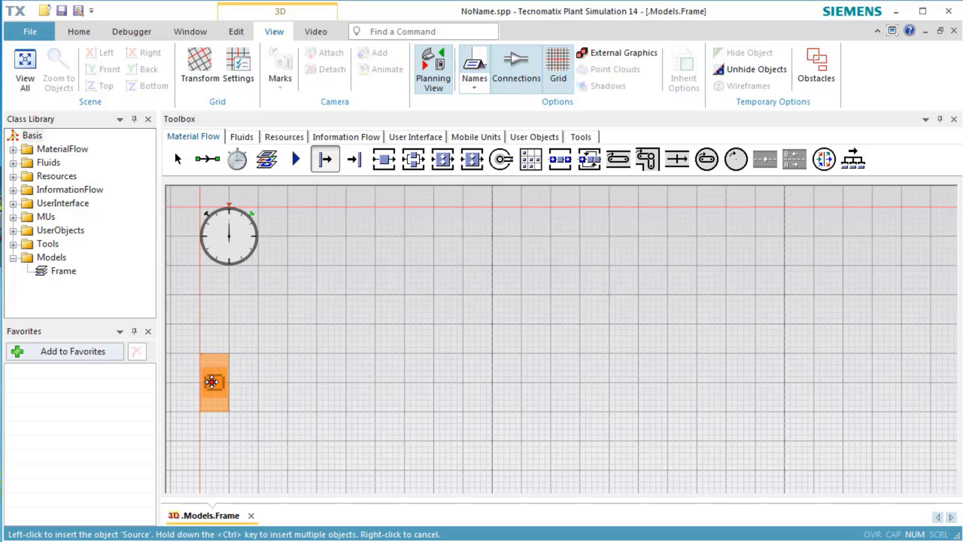
{"action": "left_click", "coordinate": [211, 381]}
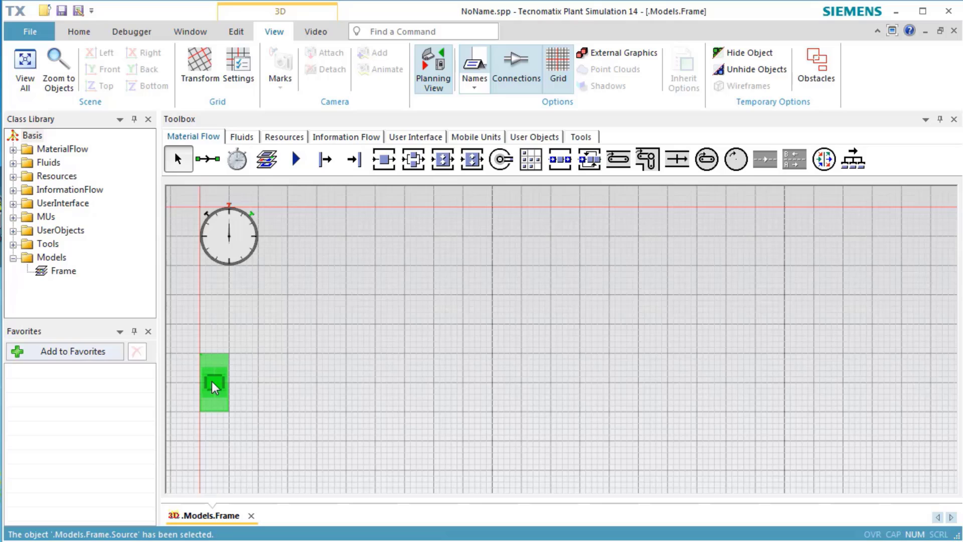
{"action": "left_click", "coordinate": [379, 166]}
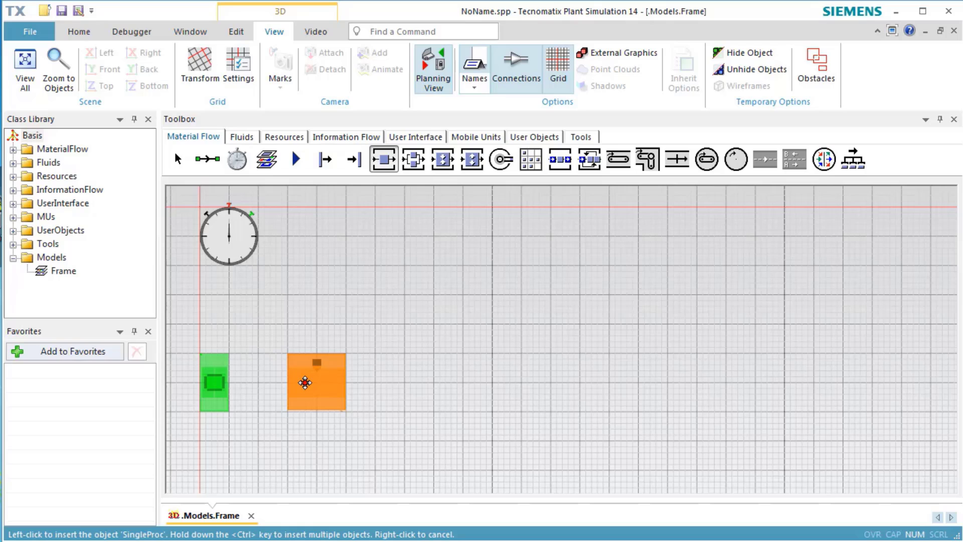
{"action": "left_click", "coordinate": [305, 383], "text": "ctrl"}
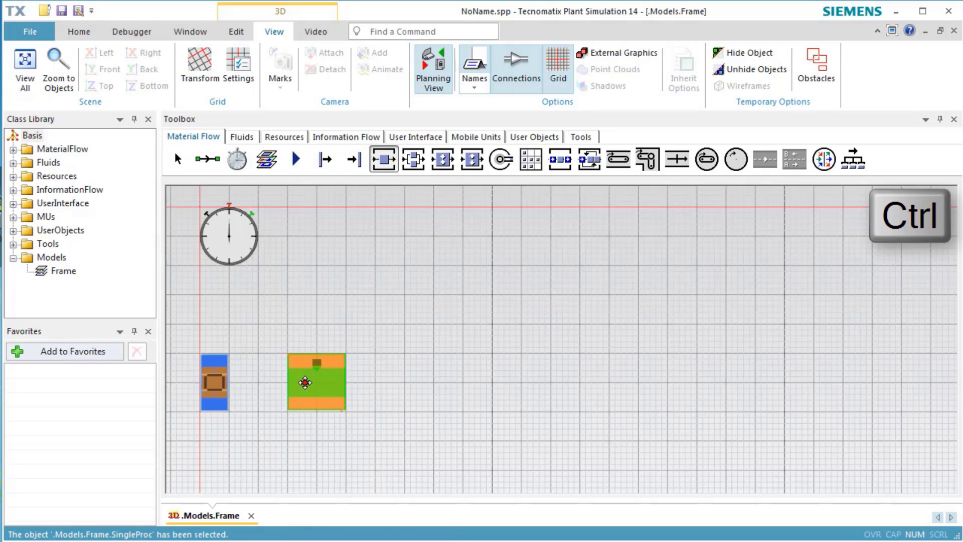
{"action": "left_click", "coordinate": [433, 393], "text": "ctrl"}
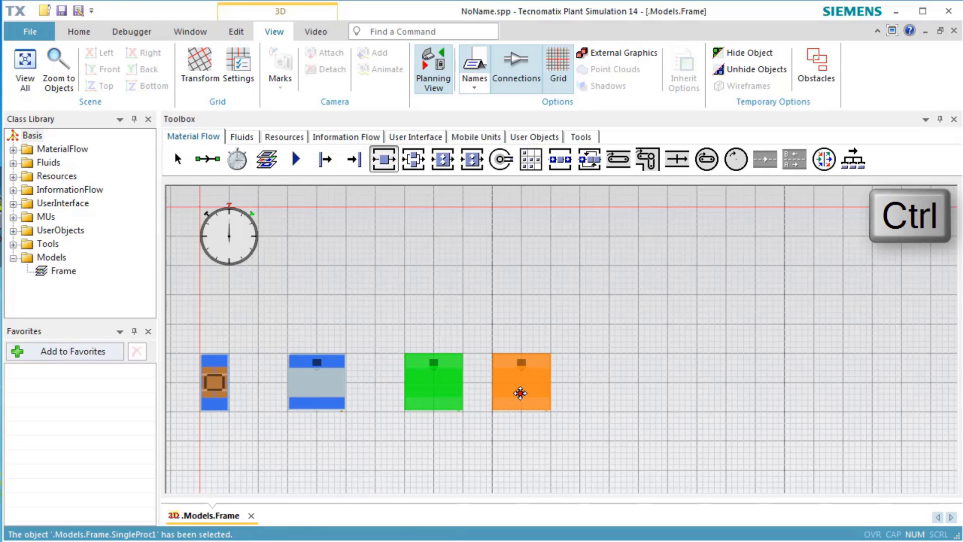
{"action": "left_click", "coordinate": [538, 394], "text": "ctrl"}
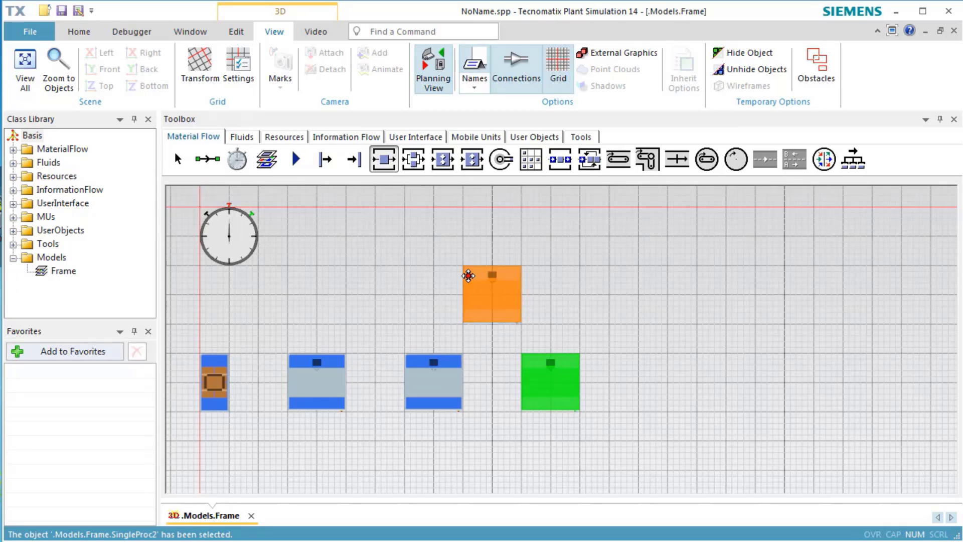
{"action": "left_click", "coordinate": [355, 160]}
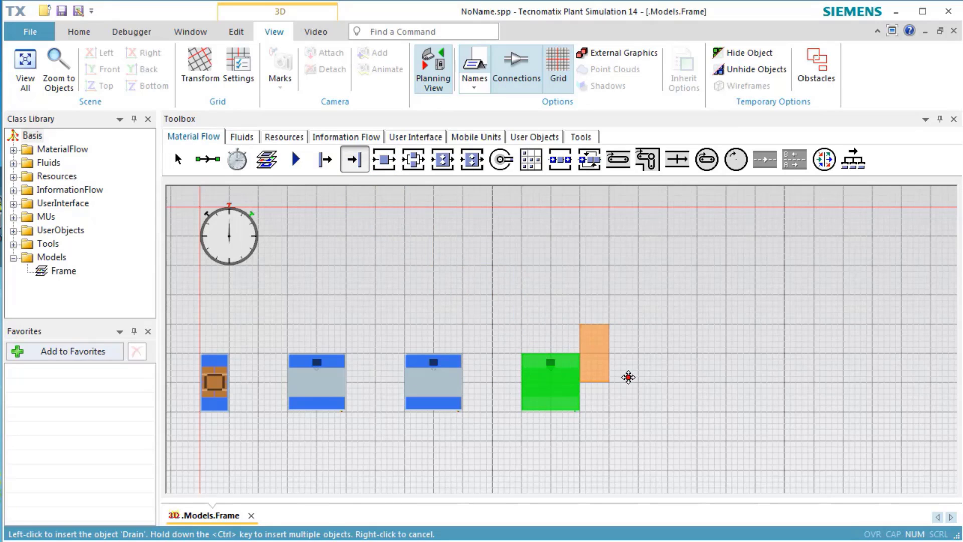
{"action": "left_click", "coordinate": [672, 392]}
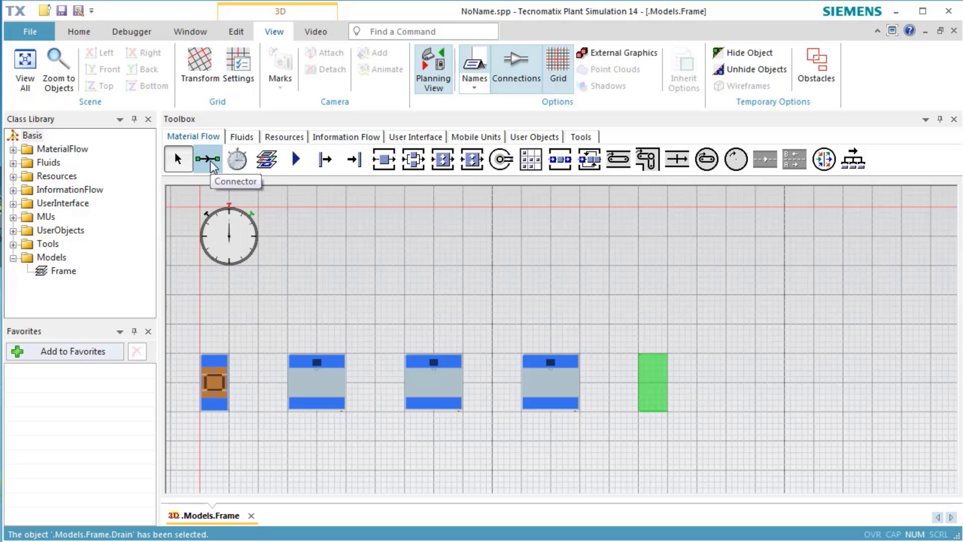
- Chain connectors from Source through the first, second and third stations to the Drain
{"action": "left_click", "coordinate": [211, 167]}
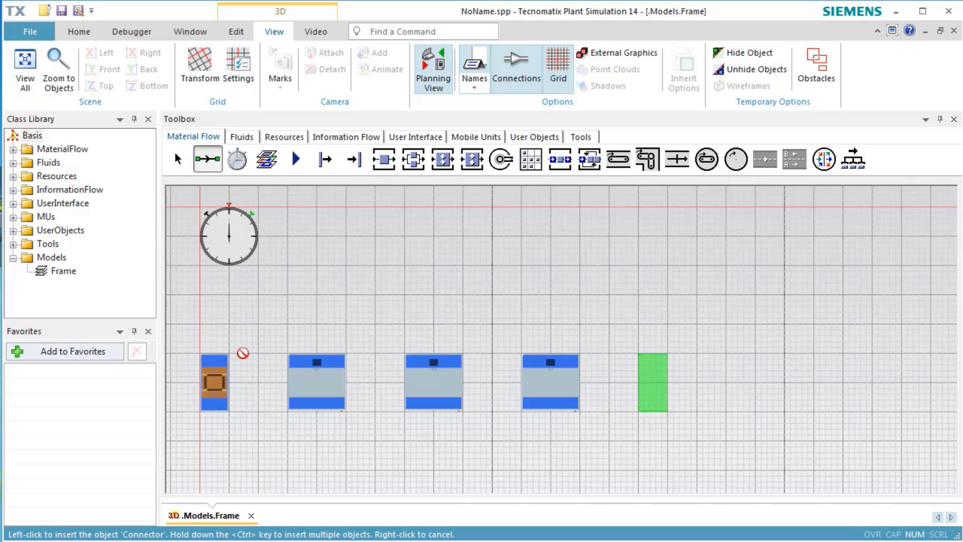
{"action": "key", "text": "ctrl"}
{"action": "left_click", "coordinate": [215, 383]}
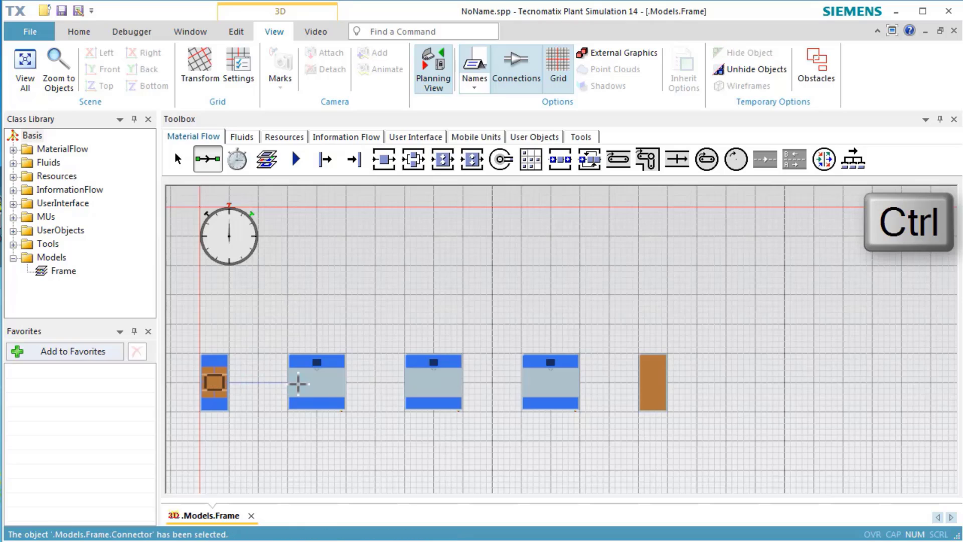
{"action": "left_click", "coordinate": [299, 383]}
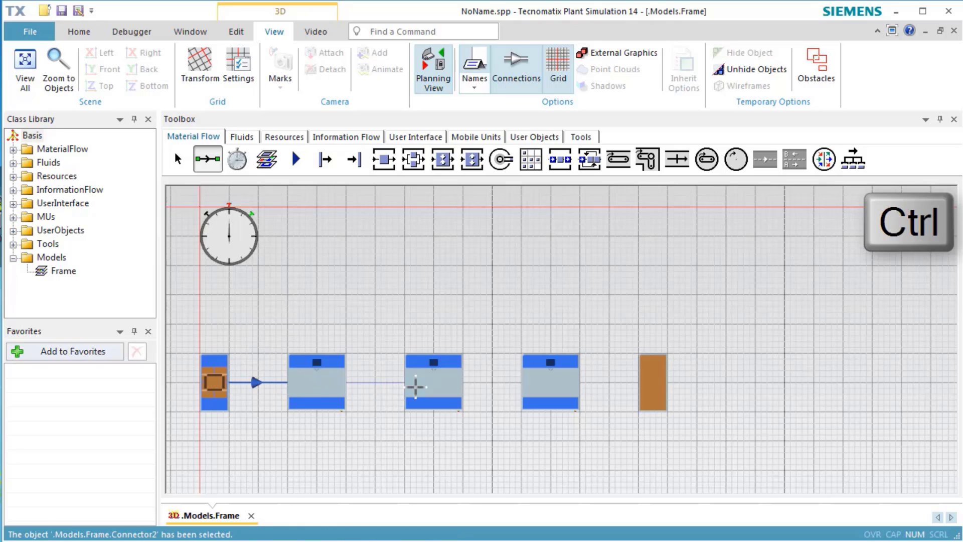
{"action": "left_click", "coordinate": [421, 386]}
{"action": "left_click", "coordinate": [537, 387]}
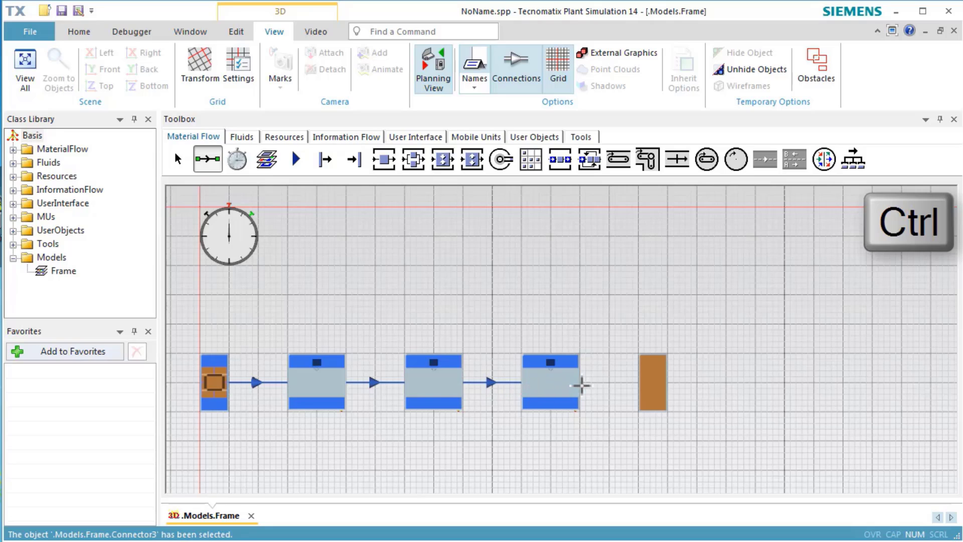
{"action": "left_click", "coordinate": [647, 388]}
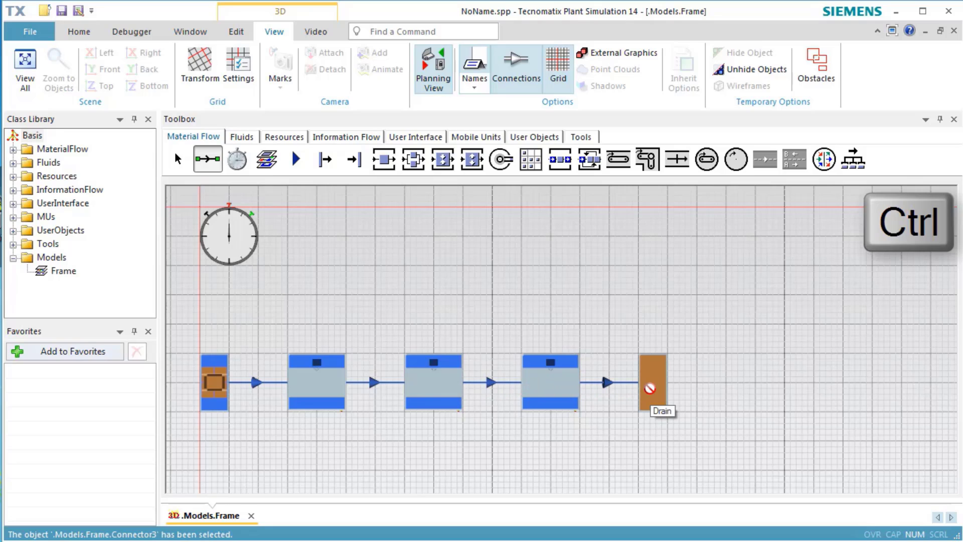
{"action": "right_click", "coordinate": [650, 388]}
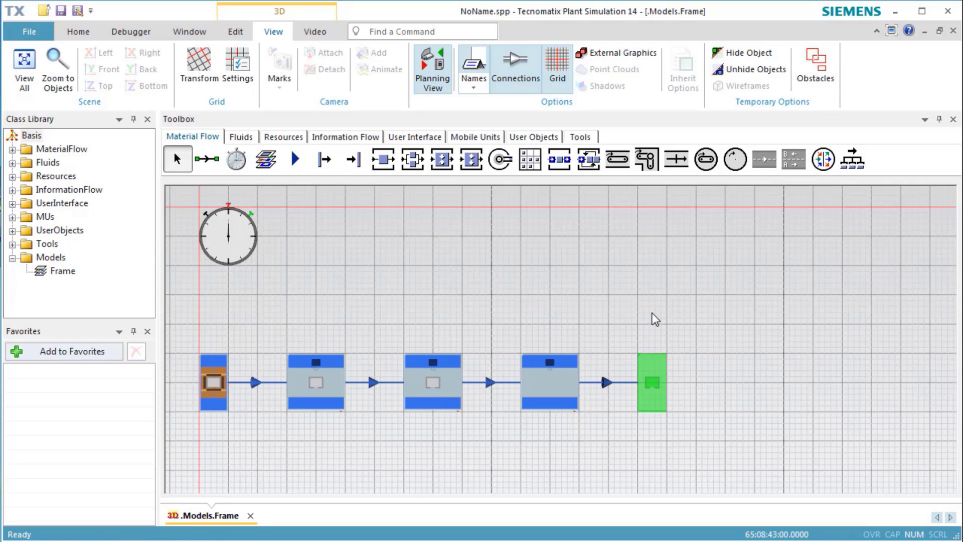
- Return to the 3D view, then reset and start the simulation
{"action": "left_click", "coordinate": [437, 90]}
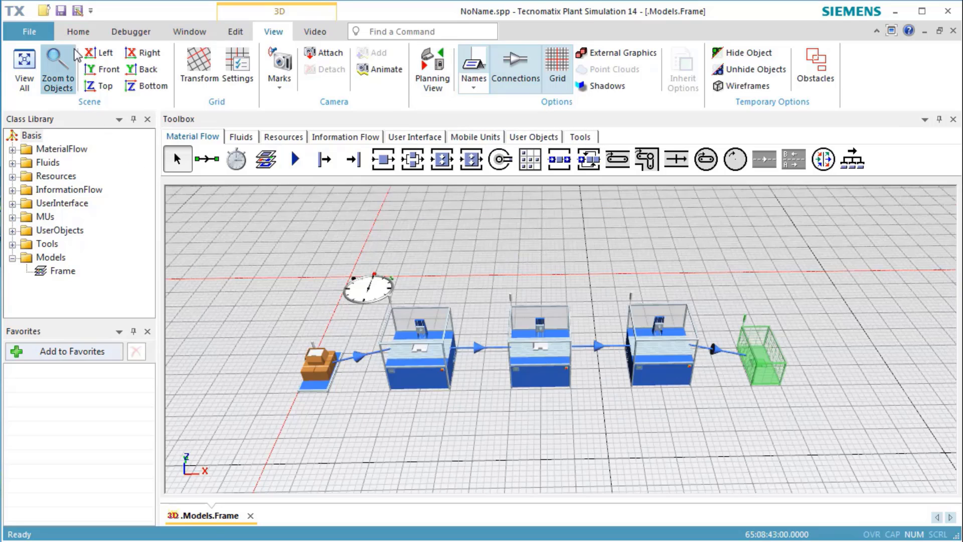
{"action": "left_click", "coordinate": [77, 32]}
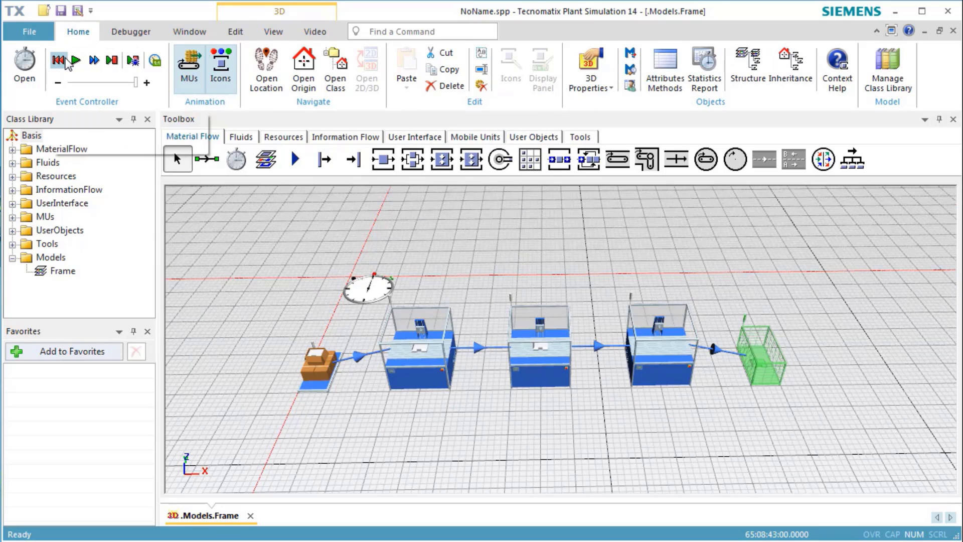
{"action": "left_click", "coordinate": [66, 64]}
{"action": "left_click", "coordinate": [76, 64]}
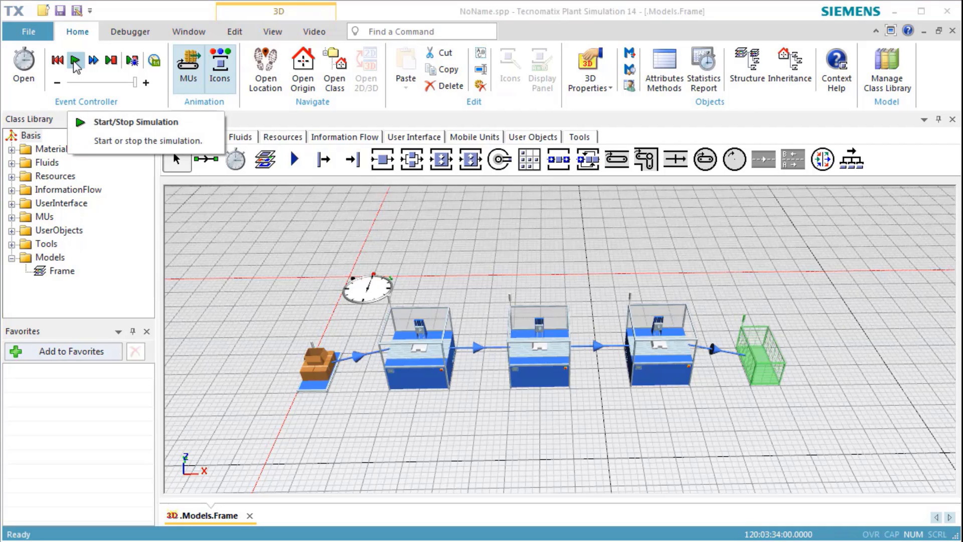
{"action": "double_click", "coordinate": [756, 362]}
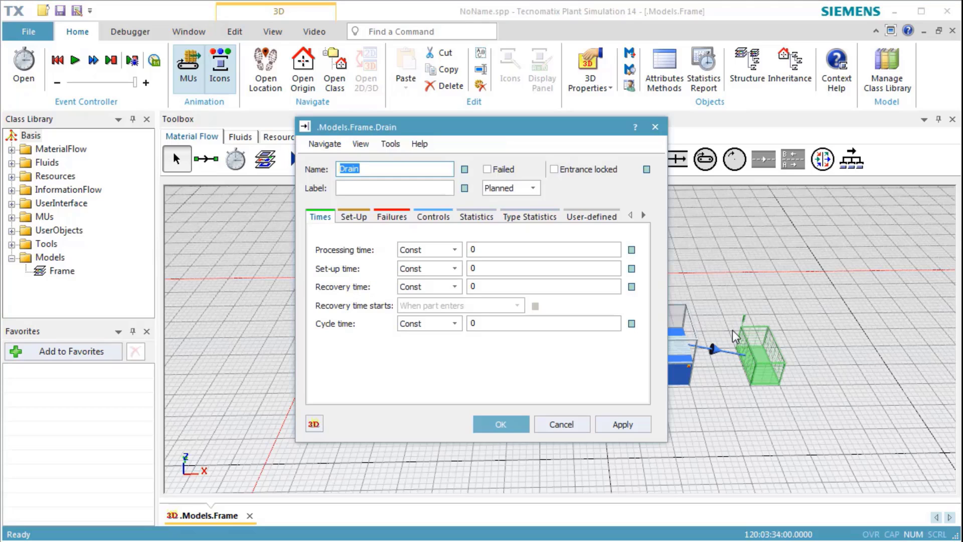
{"action": "left_click", "coordinate": [544, 221]}
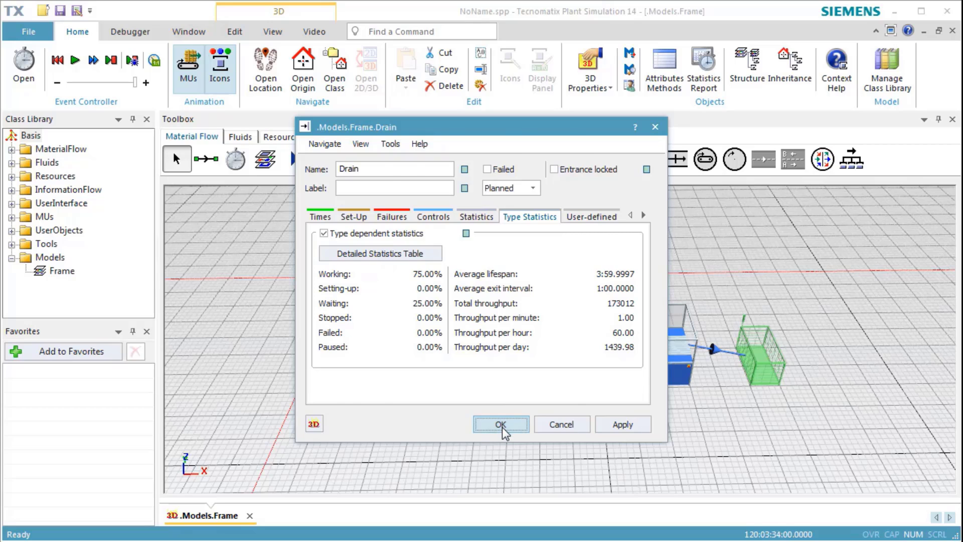
{"action": "left_click", "coordinate": [501, 425]}
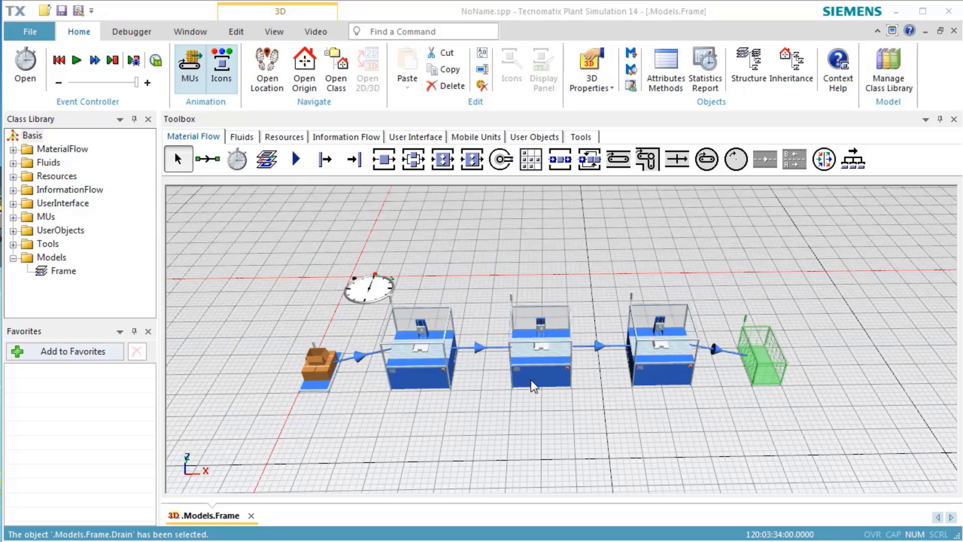
{"action": "left_click", "coordinate": [542, 369]}
{"action": "double_click", "coordinate": [542, 369]}
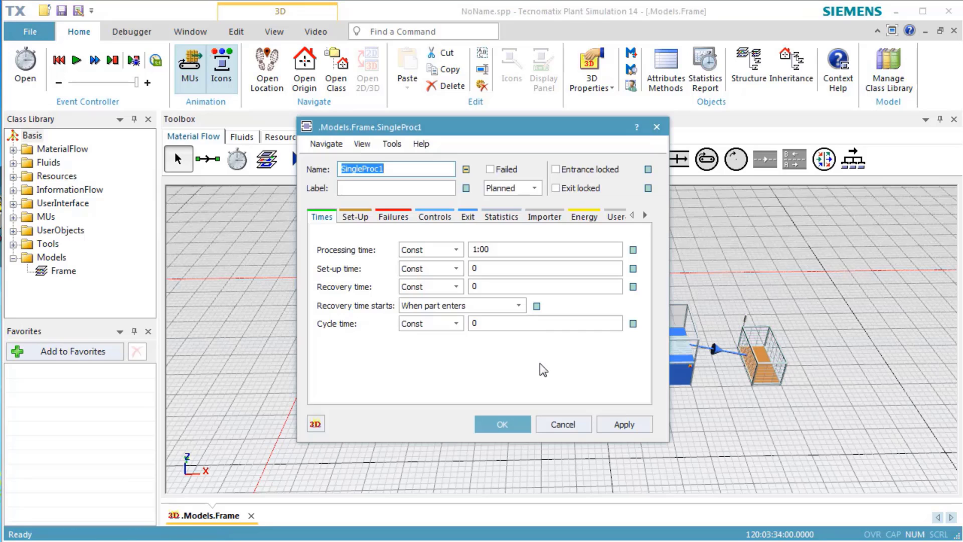
{"action": "left_click", "coordinate": [501, 216]}
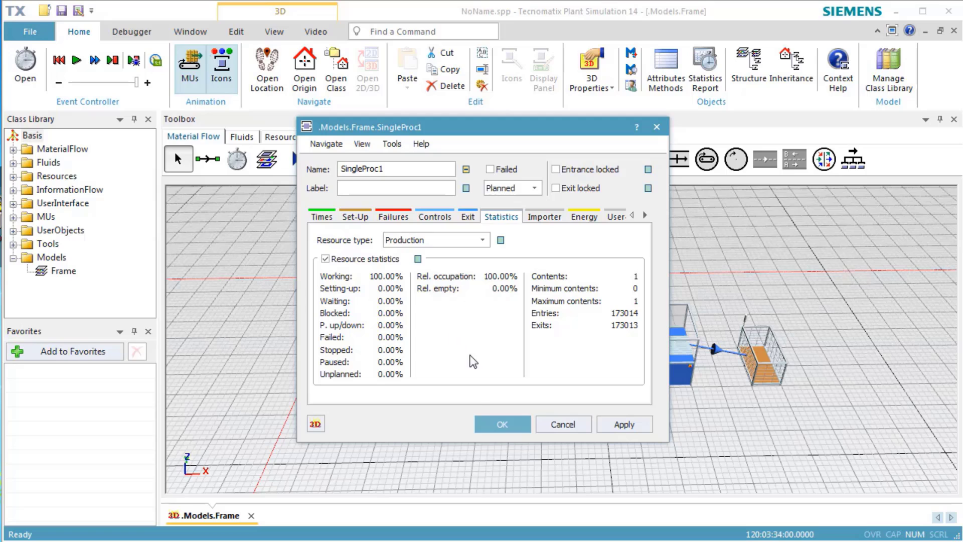
{"action": "left_click", "coordinate": [487, 426]}
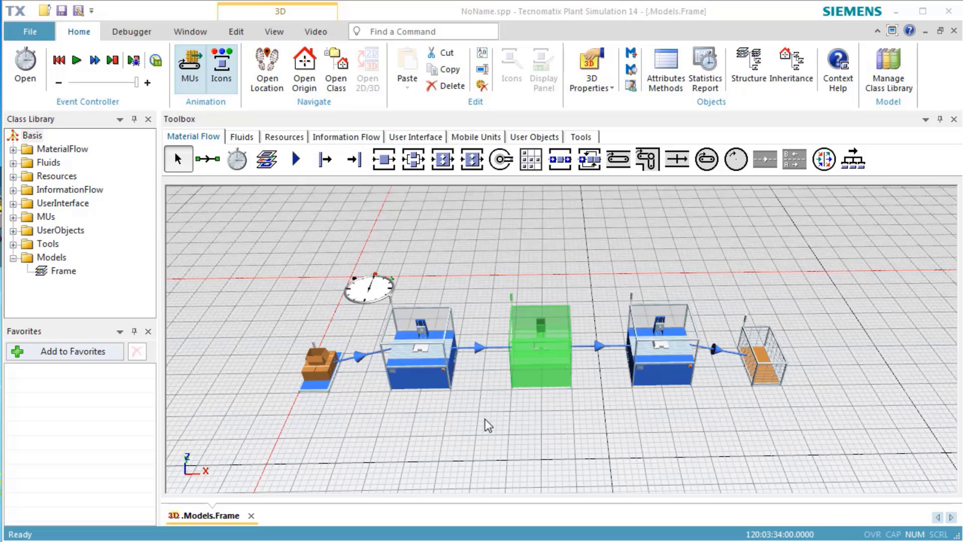
- Insert a Chart from the User Interface toolbox to the right of the Drain
{"action": "left_click", "coordinate": [424, 137]}
{"action": "left_click", "coordinate": [267, 160]}
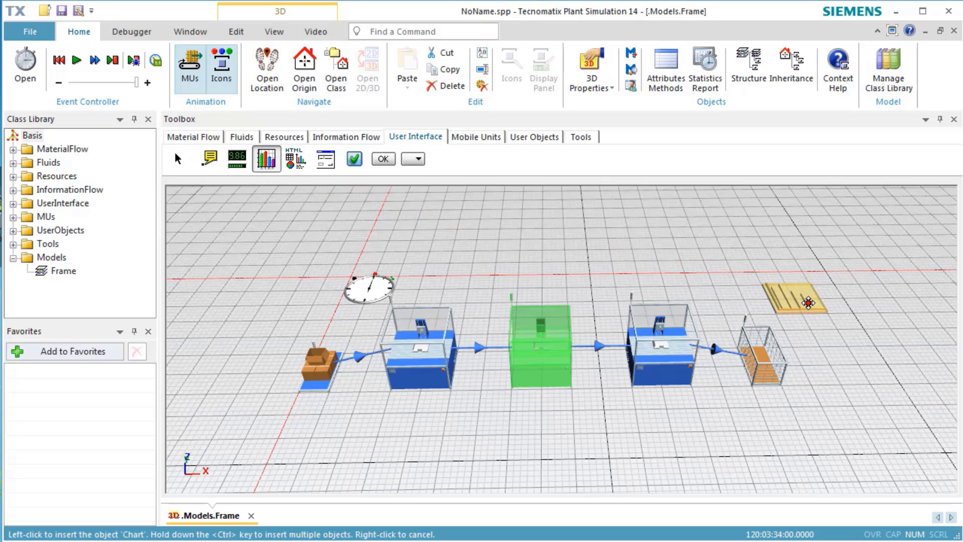
{"action": "left_click", "coordinate": [805, 304]}
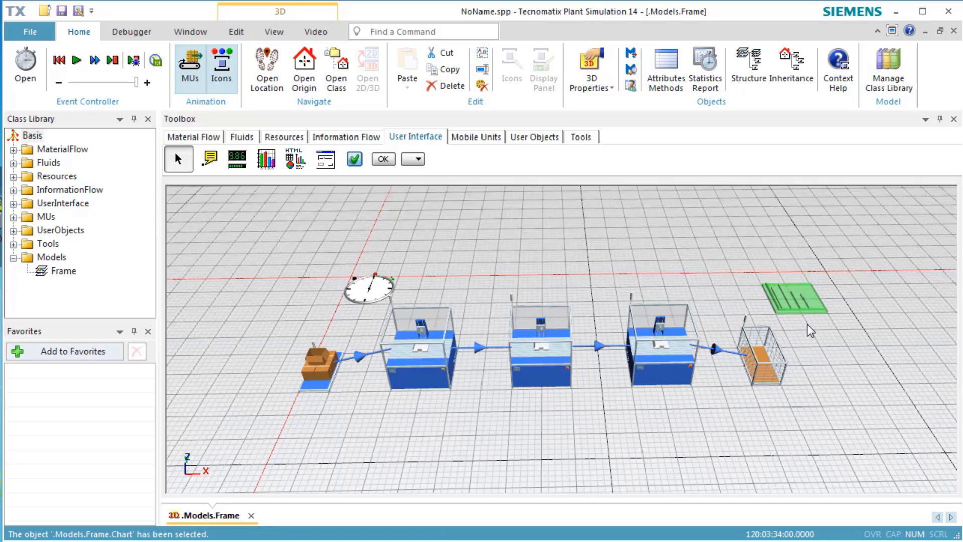
- Select all three stations and drop them onto the chart
{"action": "left_click", "coordinate": [683, 333]}
{"action": "left_click_drag", "start_coordinate": [372, 397], "coordinate": [703, 299]}
{"action": "left_click", "coordinate": [683, 333]}
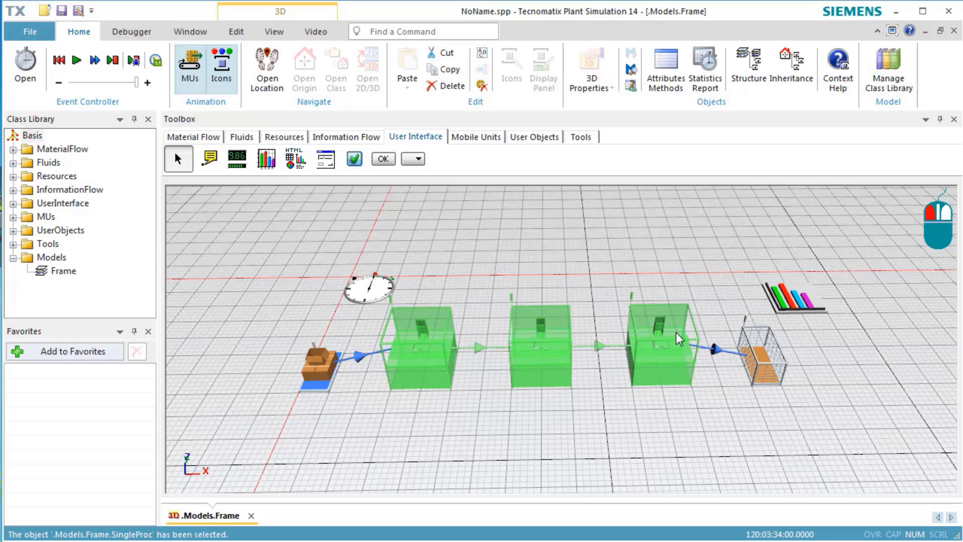
{"action": "left_click_drag", "start_coordinate": [669, 371], "coordinate": [790, 313]}
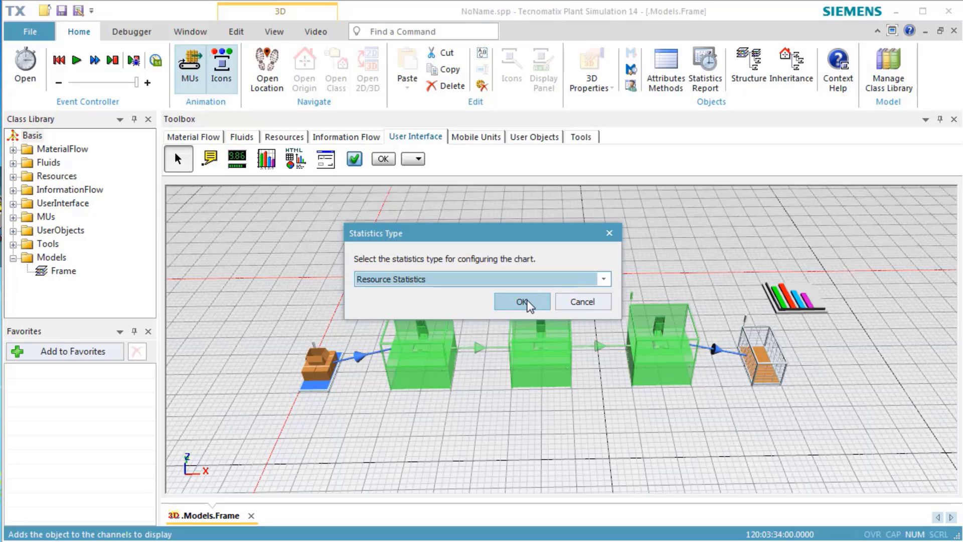
- Confirm Resource Statistics as the chart's statistics type
{"action": "left_click", "coordinate": [527, 305]}
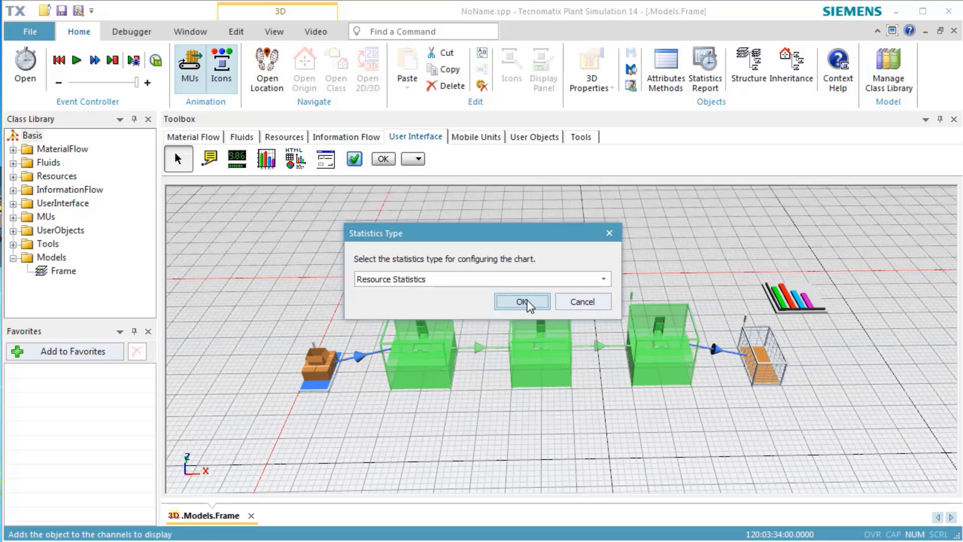
{"action": "left_click", "coordinate": [521, 302]}
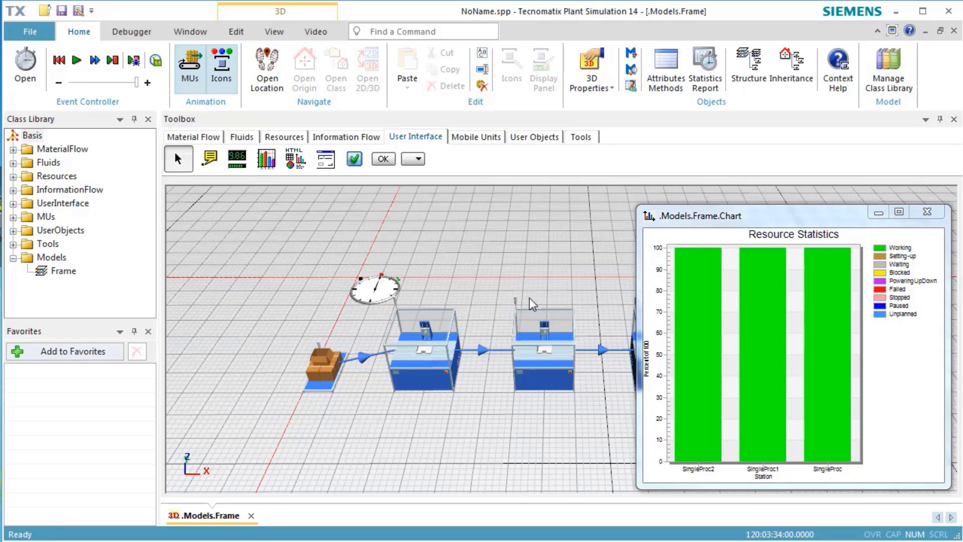
- In the SingleProc class properties, add a new failure with 90% availability and confirm it
{"action": "left_click", "coordinate": [198, 137]}
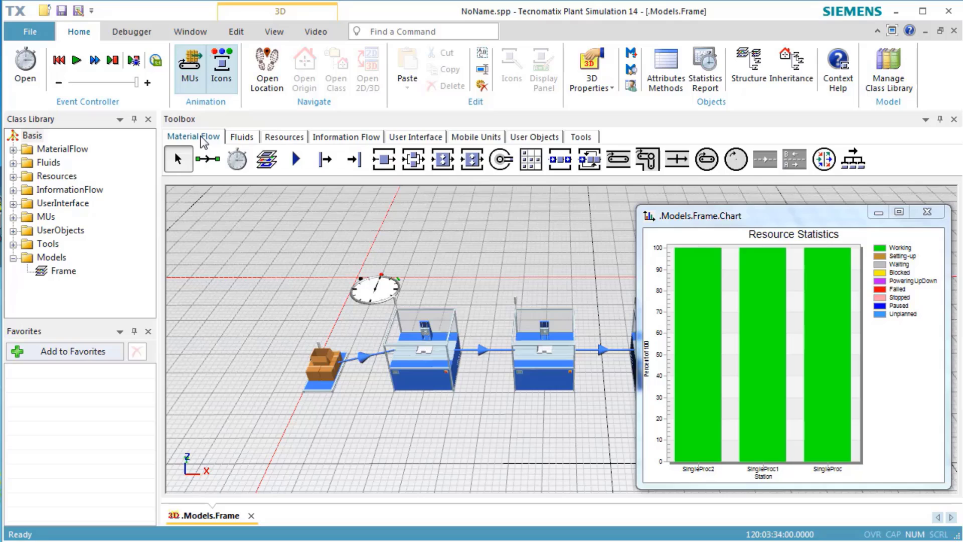
{"action": "left_click", "coordinate": [381, 164]}
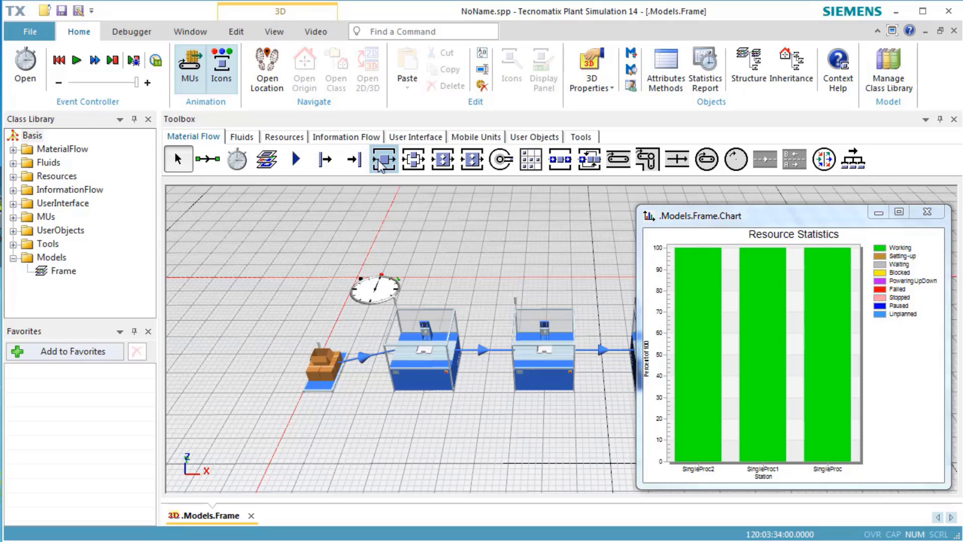
{"action": "double_click", "coordinate": [378, 162]}
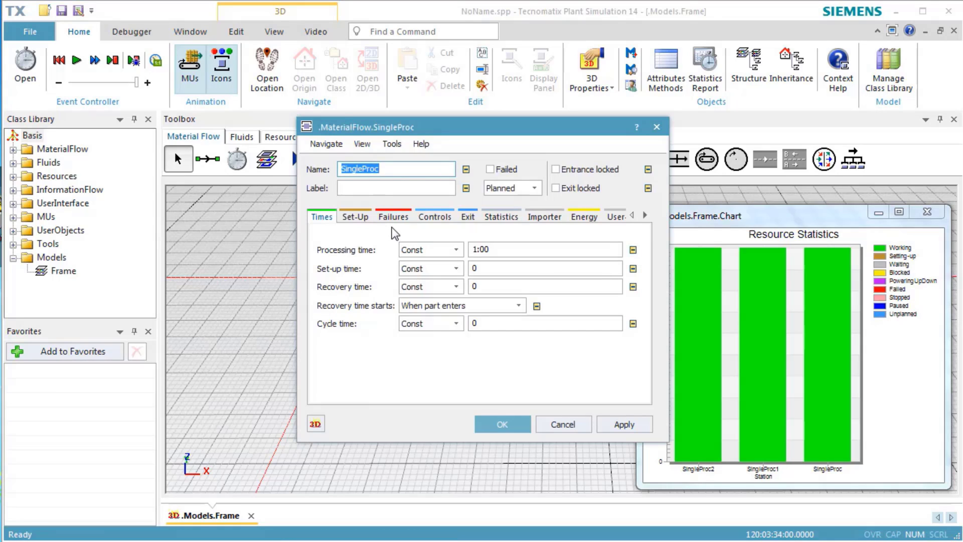
{"action": "left_click", "coordinate": [394, 218]}
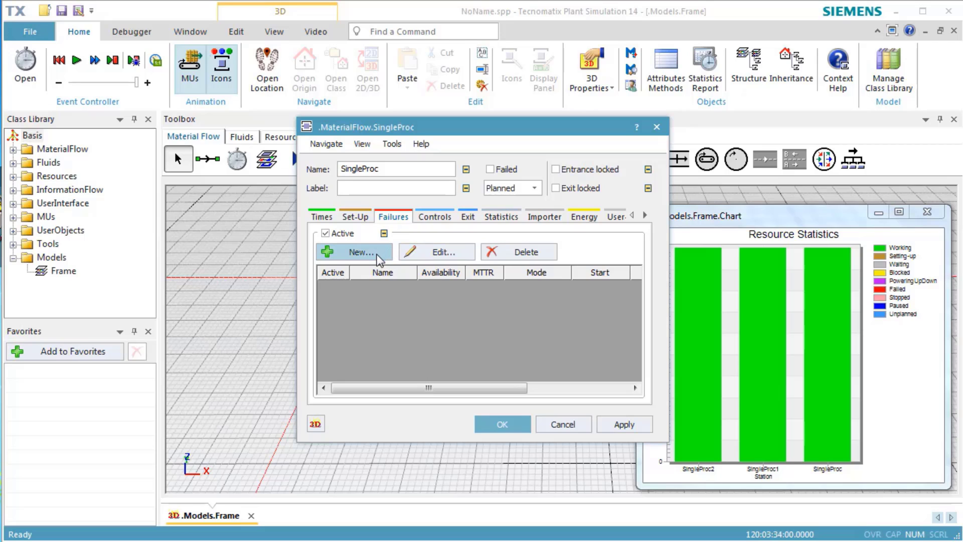
{"action": "left_click", "coordinate": [378, 259]}
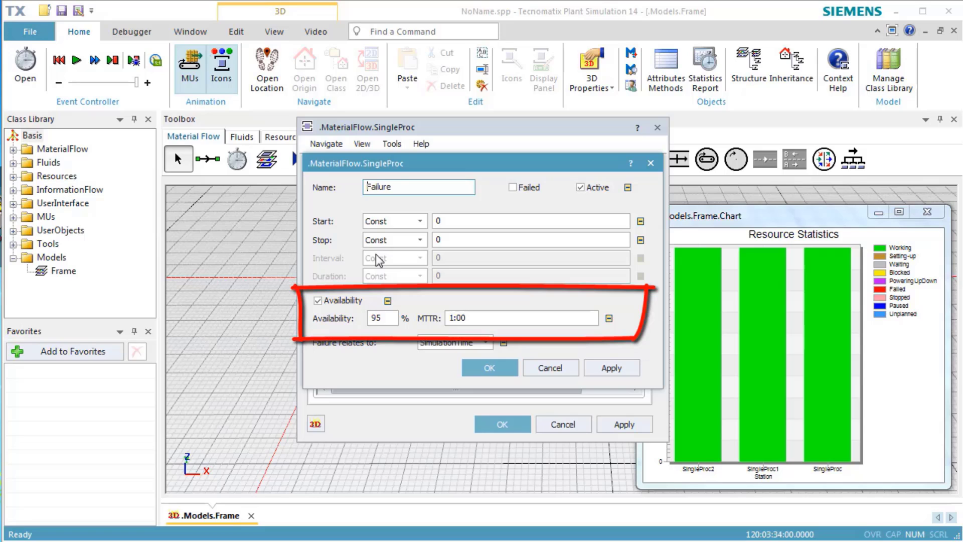
{"action": "double_click", "coordinate": [391, 317]}
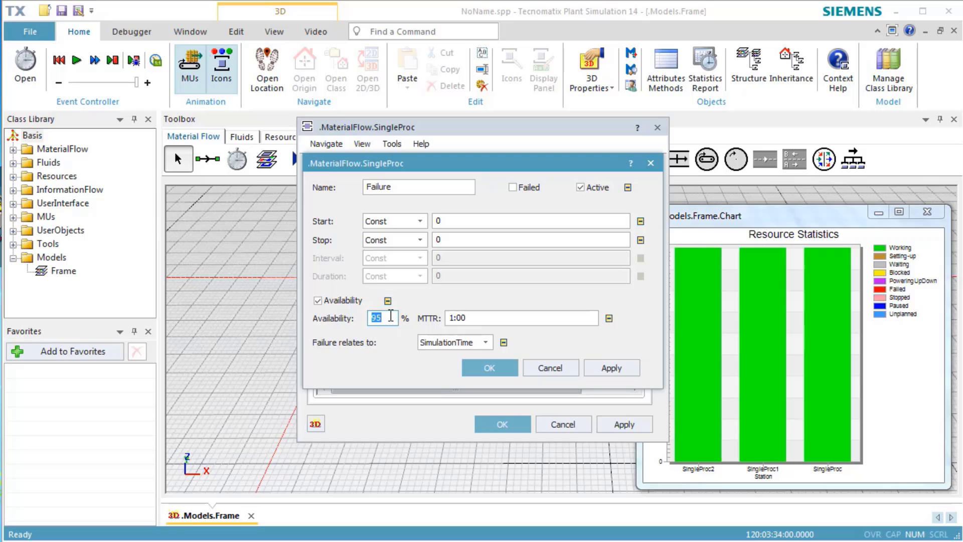
{"action": "type", "text": "90"}
{"action": "left_click", "coordinate": [595, 370]}
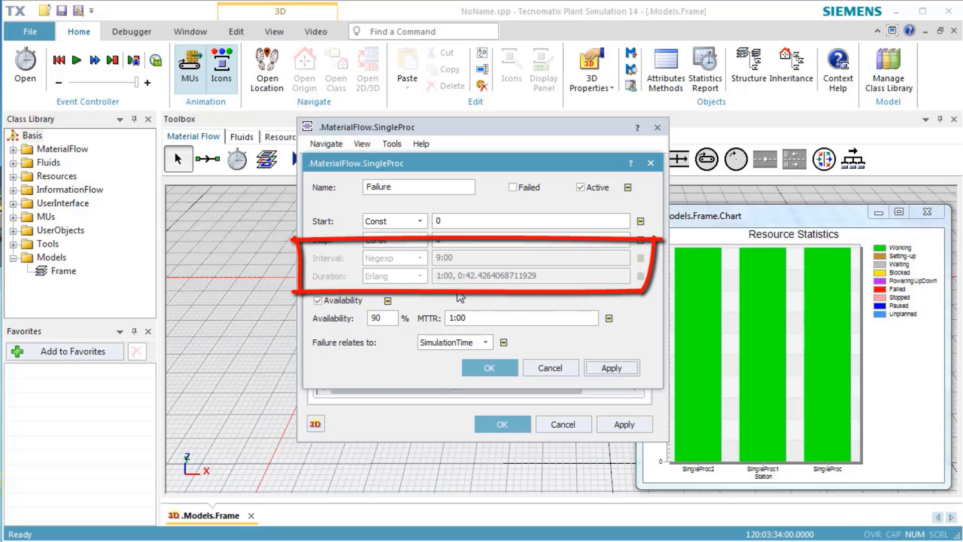
{"action": "left_click", "coordinate": [485, 369]}
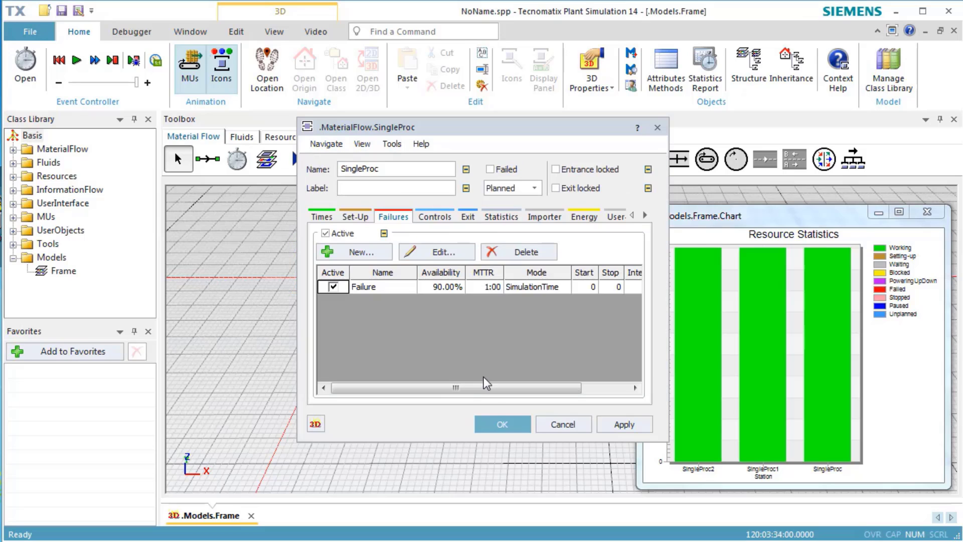
{"action": "left_click", "coordinate": [490, 421]}
{"action": "double_click", "coordinate": [439, 380]}
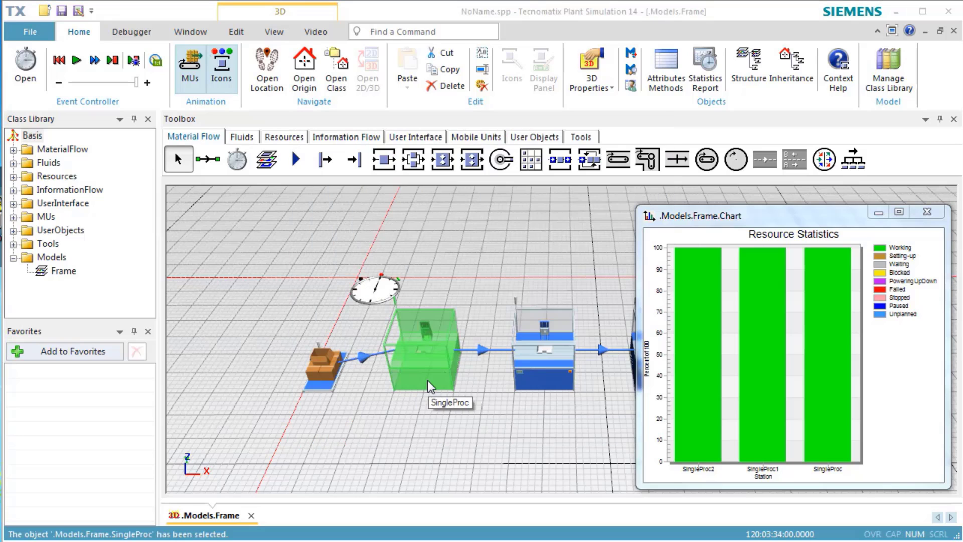
{"action": "left_click", "coordinate": [405, 216]}
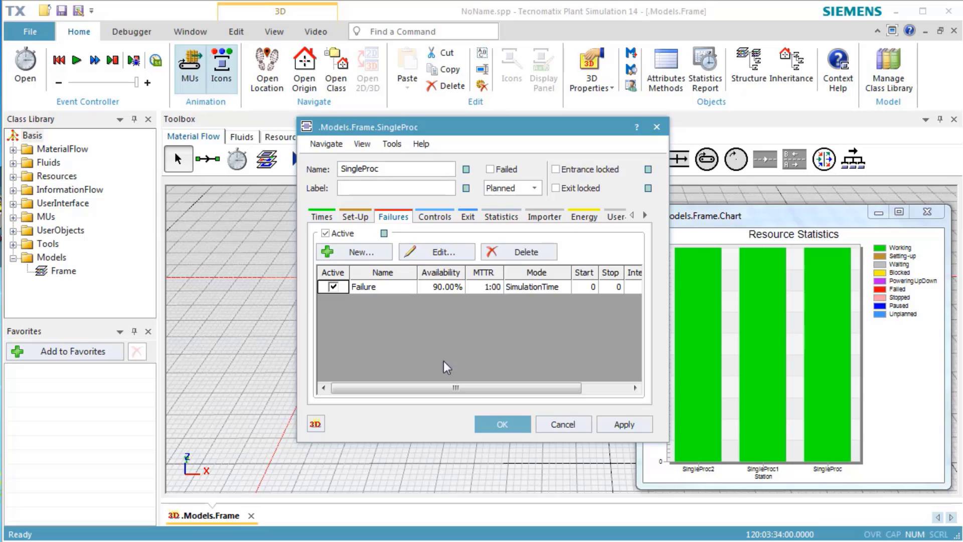
{"action": "left_click", "coordinate": [555, 427]}
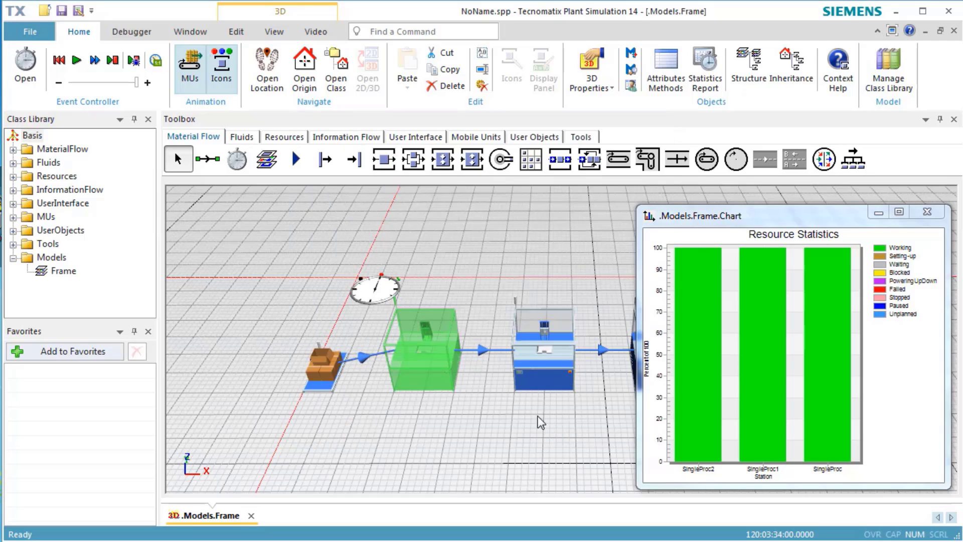
{"action": "double_click", "coordinate": [553, 374]}
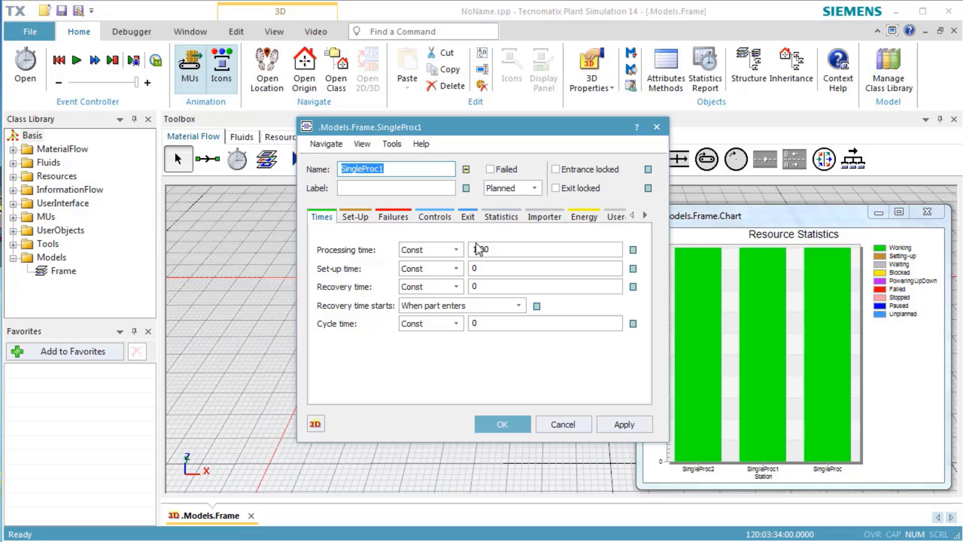
{"action": "left_click", "coordinate": [397, 212]}
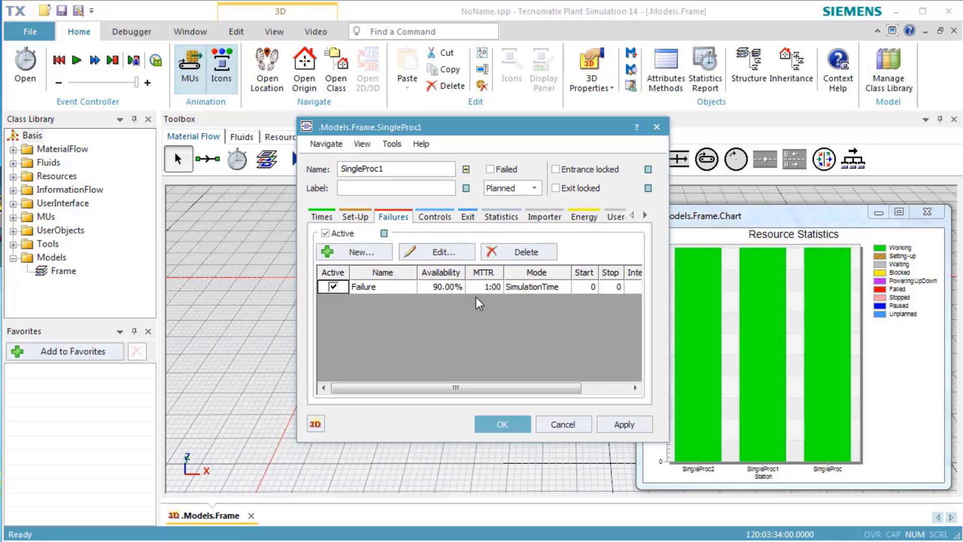
{"action": "left_click", "coordinate": [553, 422]}
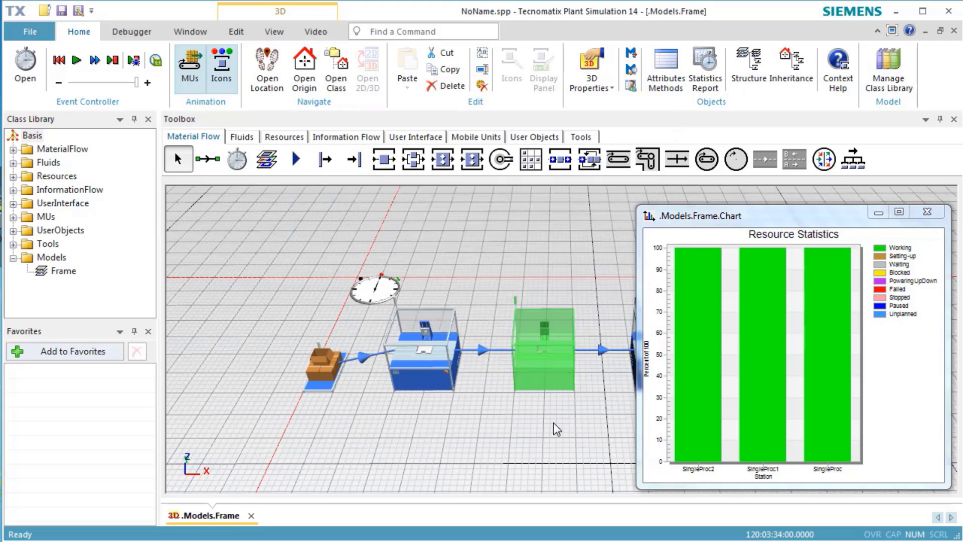
- Deselect the second station, reset and run the simulation, then pan toward the Drain
{"action": "left_click", "coordinate": [552, 422]}
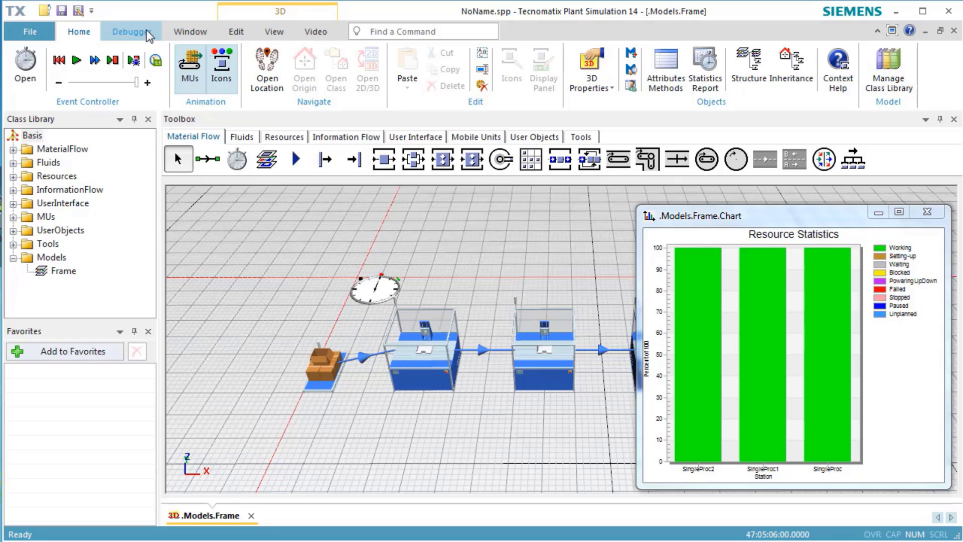
{"action": "left_click", "coordinate": [78, 62]}
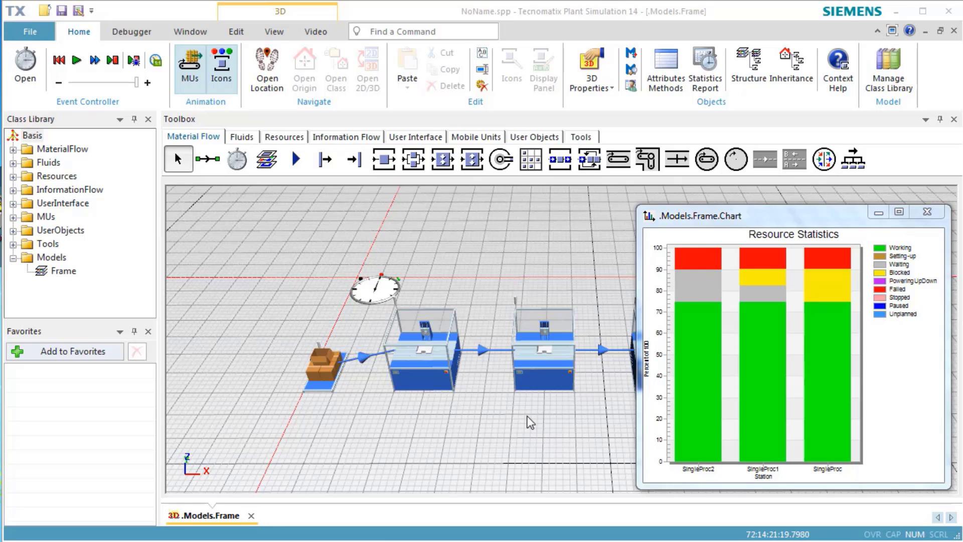
{"action": "left_click_drag", "start_coordinate": [527, 416], "coordinate": [291, 413]}
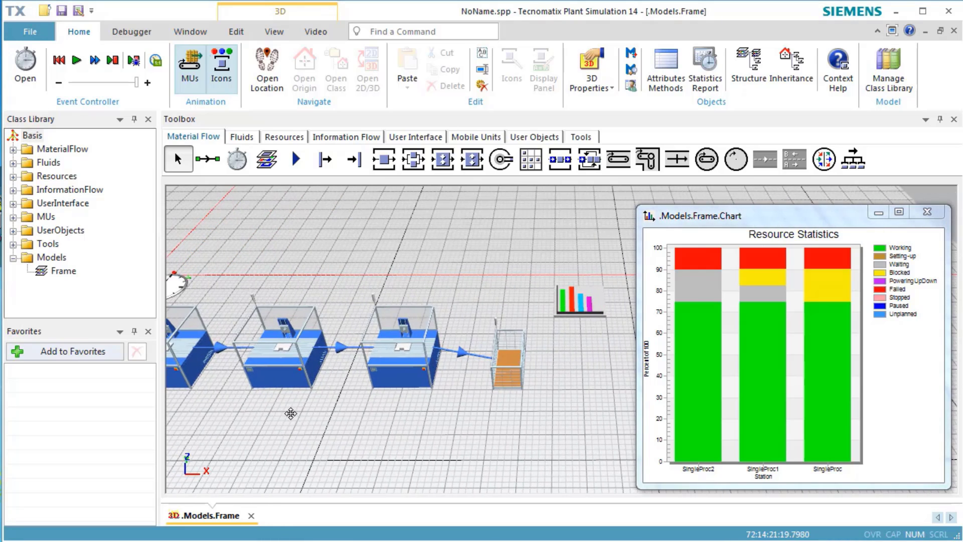
- Review the Drain's Type Statistics (78,079 parts, 44.81 per hour), then close its properties
{"action": "double_click", "coordinate": [497, 382]}
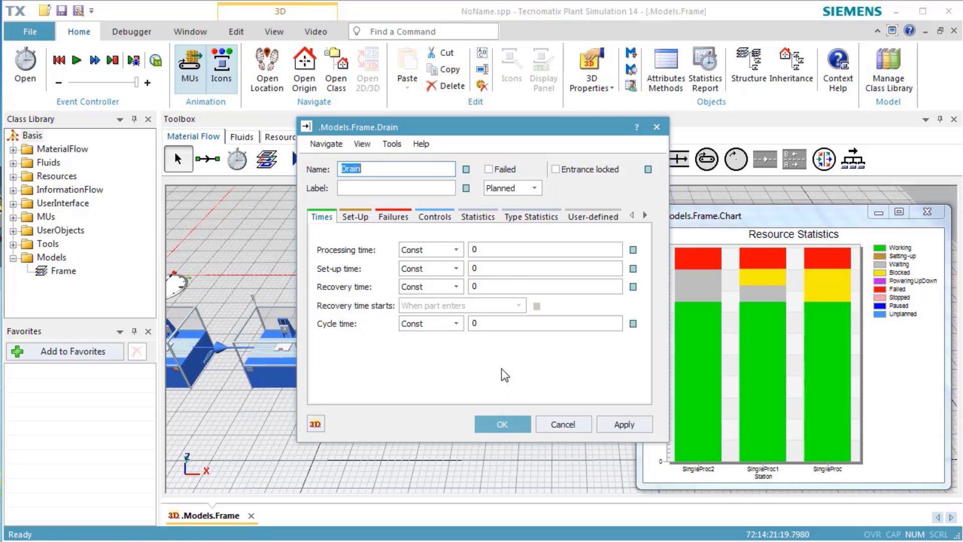
{"action": "left_click", "coordinate": [518, 218]}
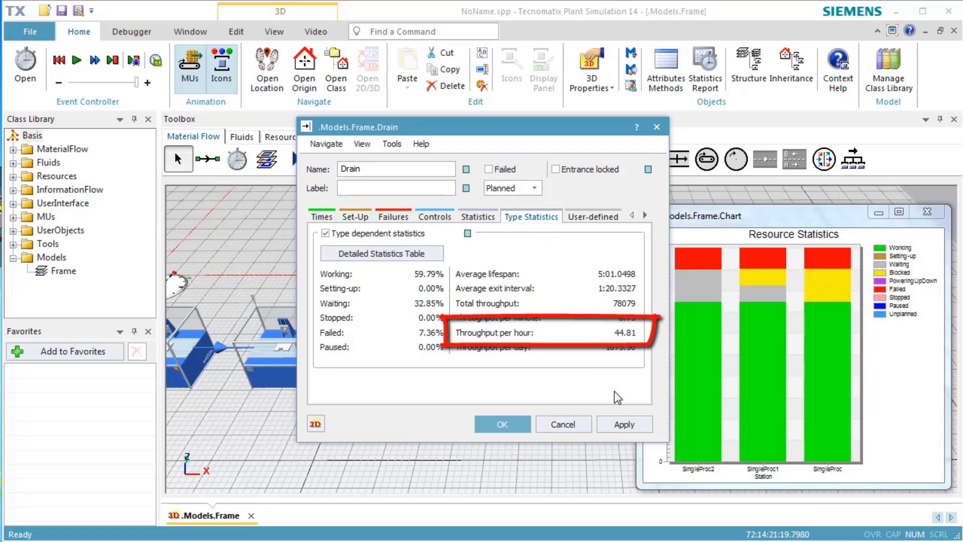
{"action": "left_click", "coordinate": [526, 428]}
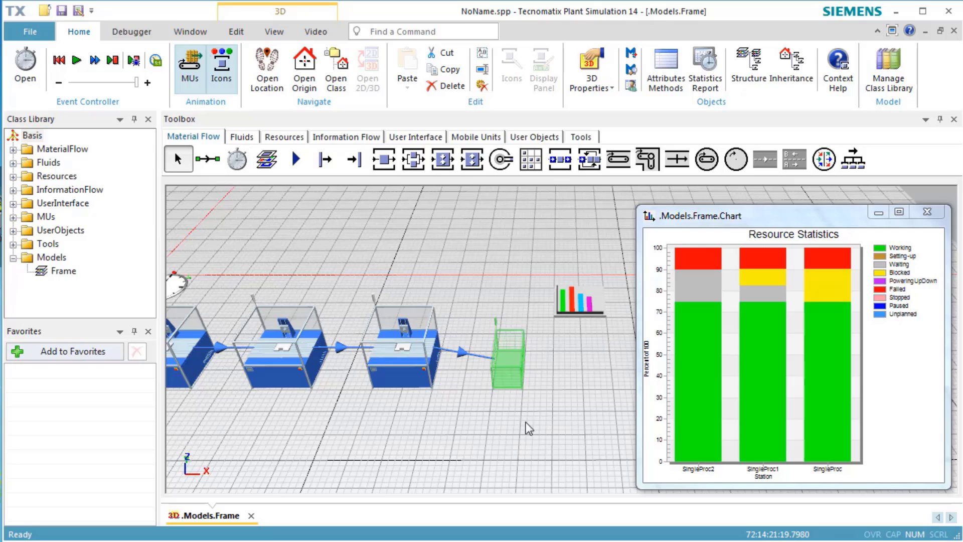